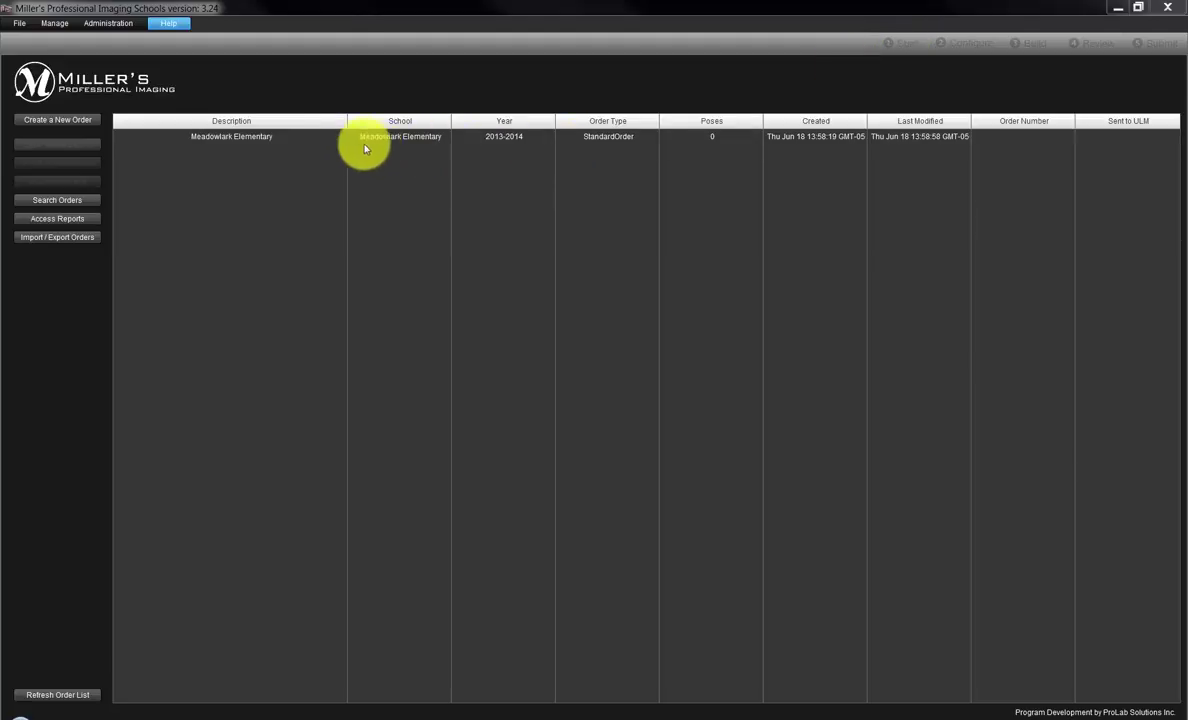
Select the existing Meadowlark Elementary 2013-2014 order in the order list to review it
{"action": "left_click", "coordinate": [301, 136]}
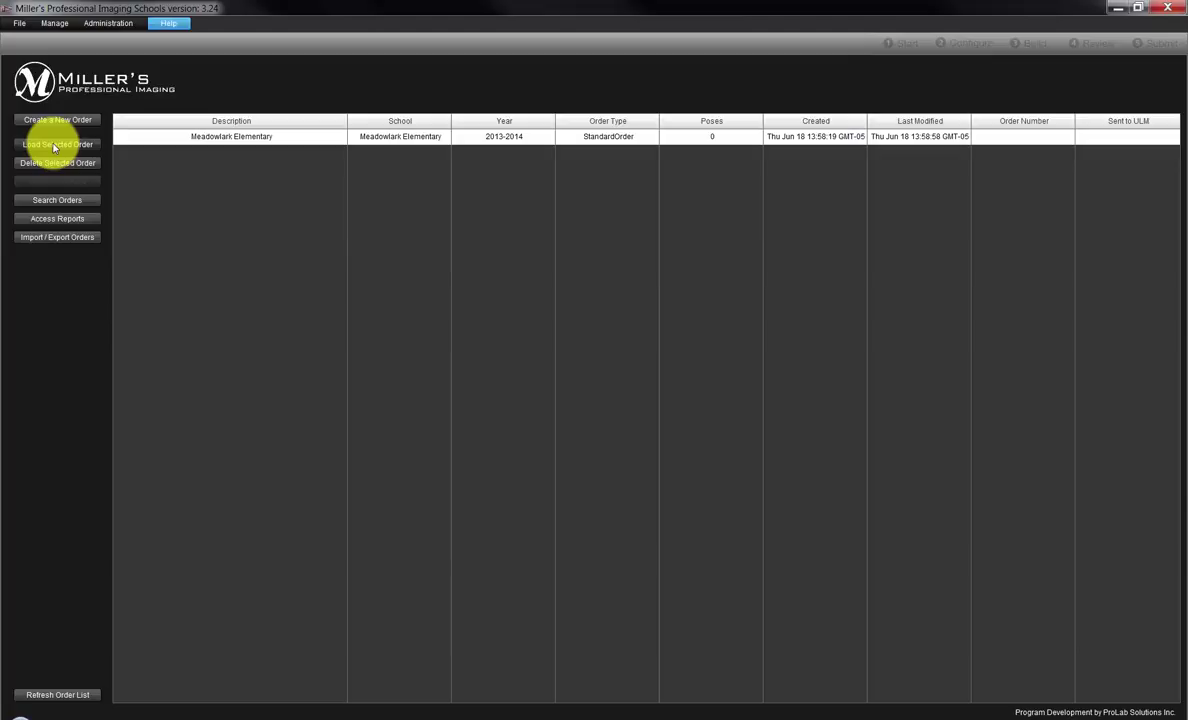
{"action": "left_click", "coordinate": [176, 136]}
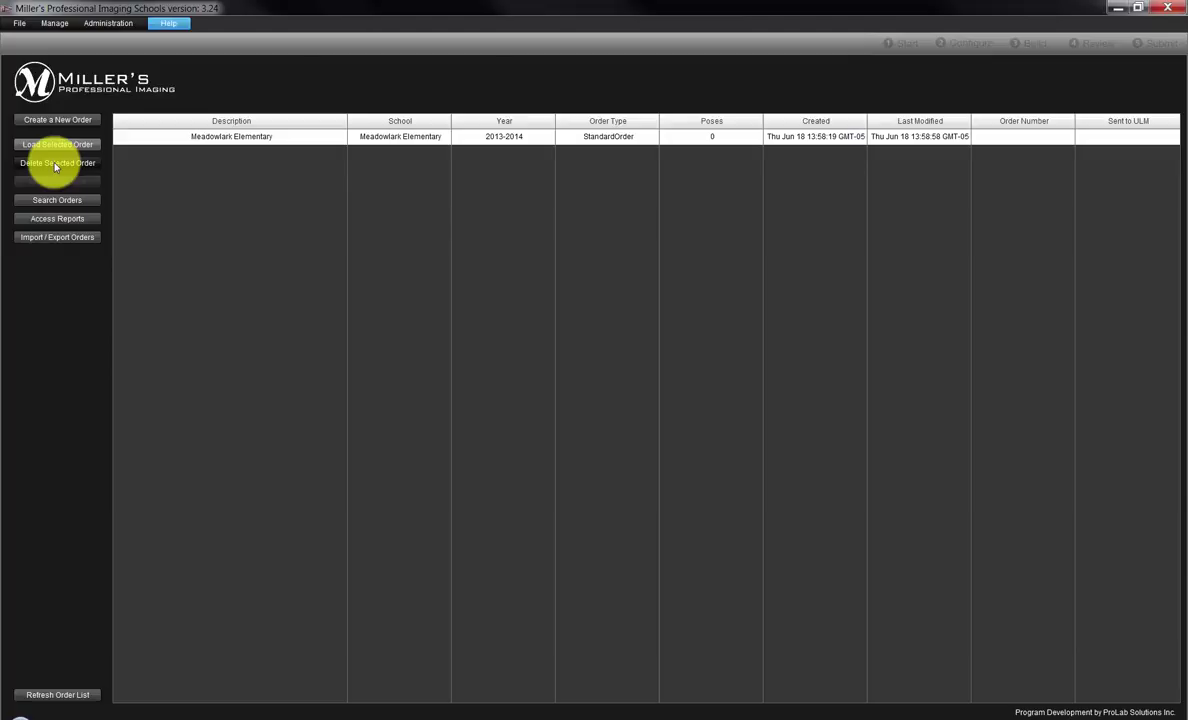
Start a new blank order and name it 'Lakeside Elementary'
{"action": "left_click", "coordinate": [55, 120]}
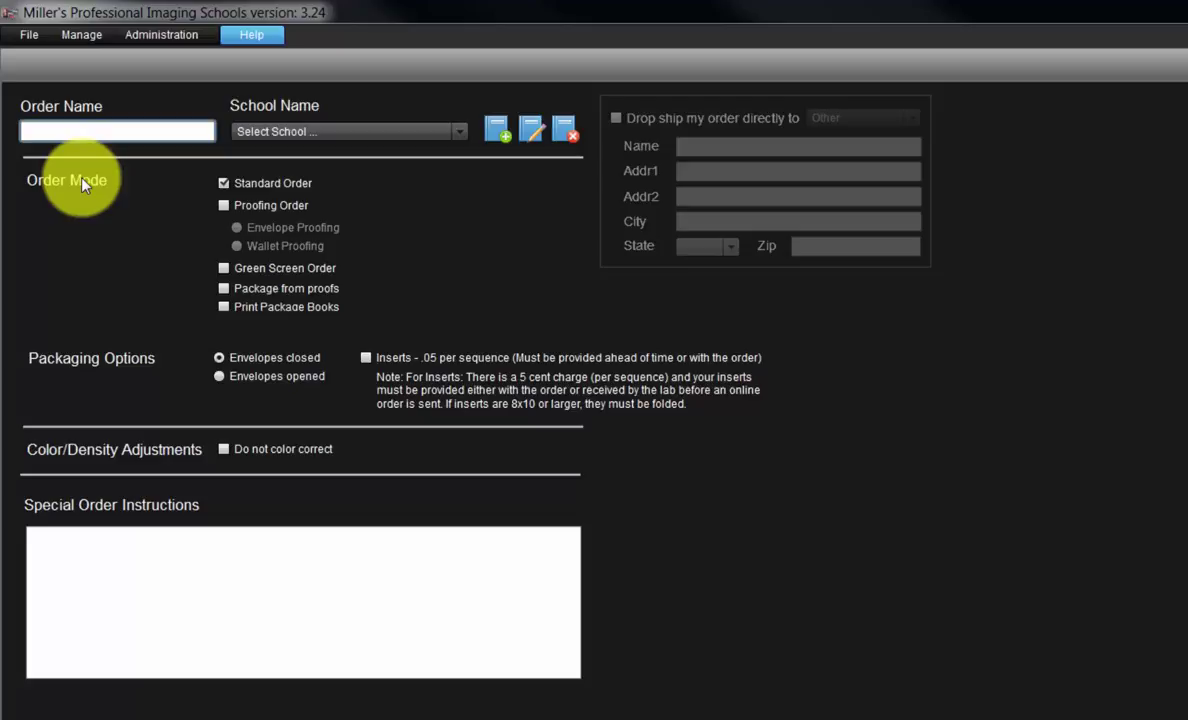
{"action": "left_click", "coordinate": [58, 131]}
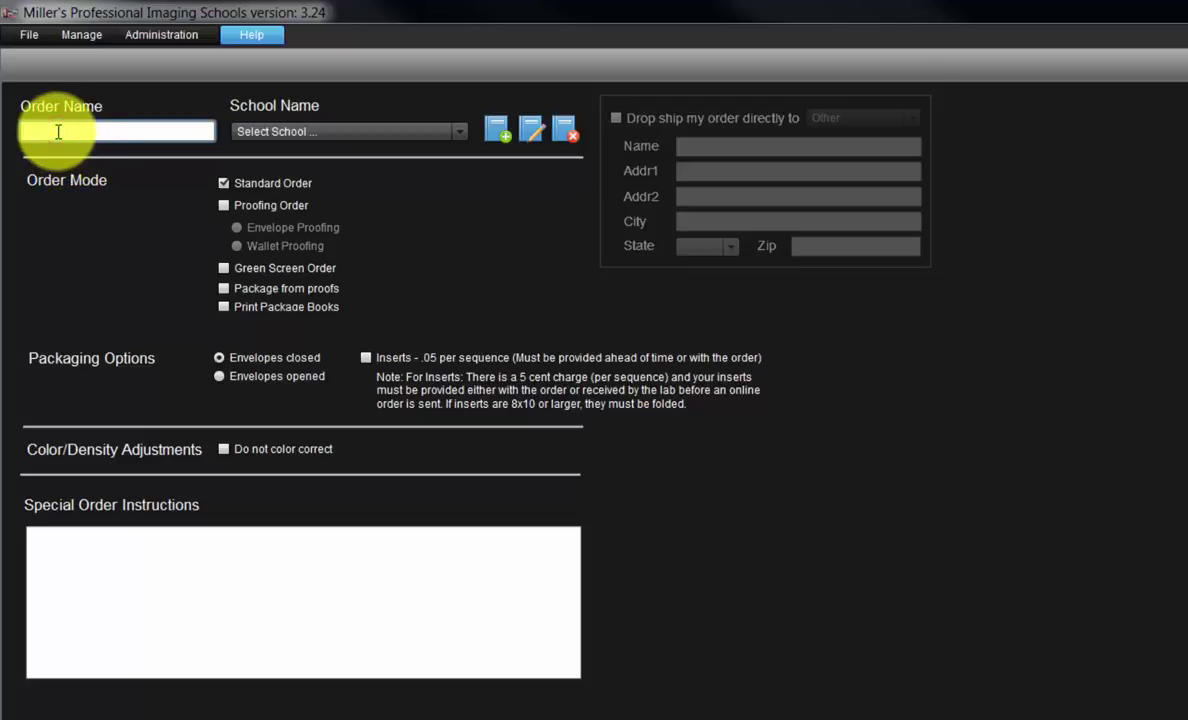
{"action": "type", "text": "Lakeside Elementary"}
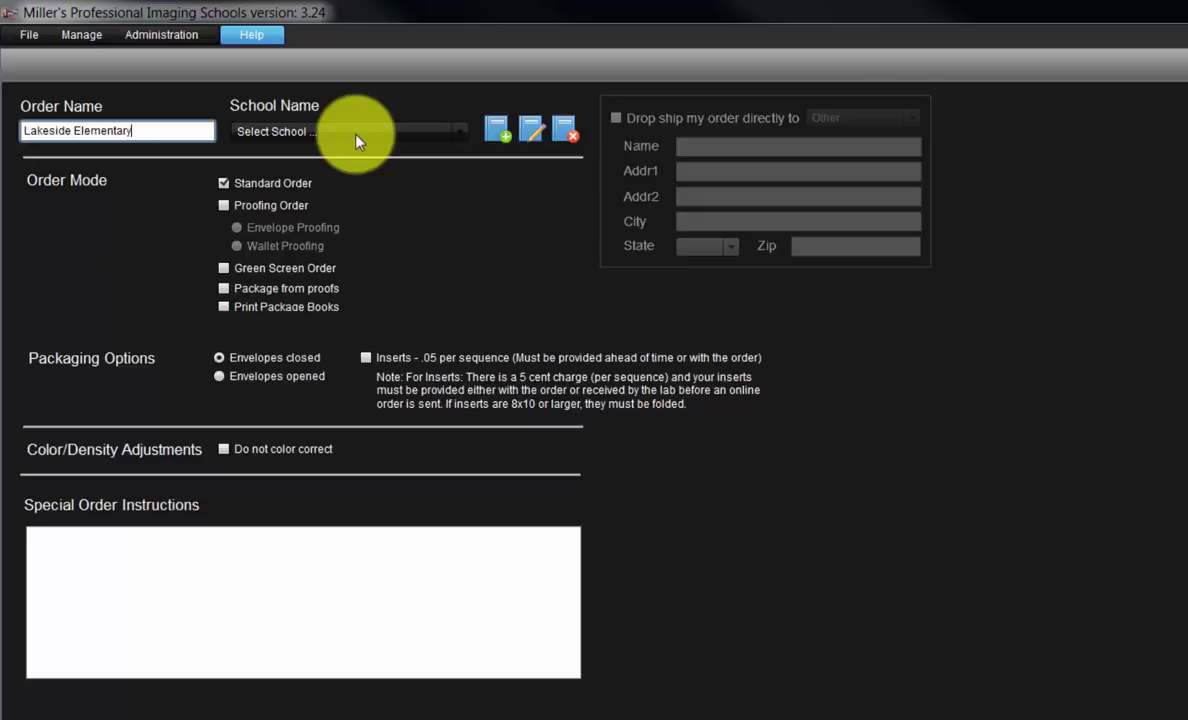
Check the School Name list, find no matching school, and open the Create new School dialog
{"action": "left_click", "coordinate": [461, 132]}
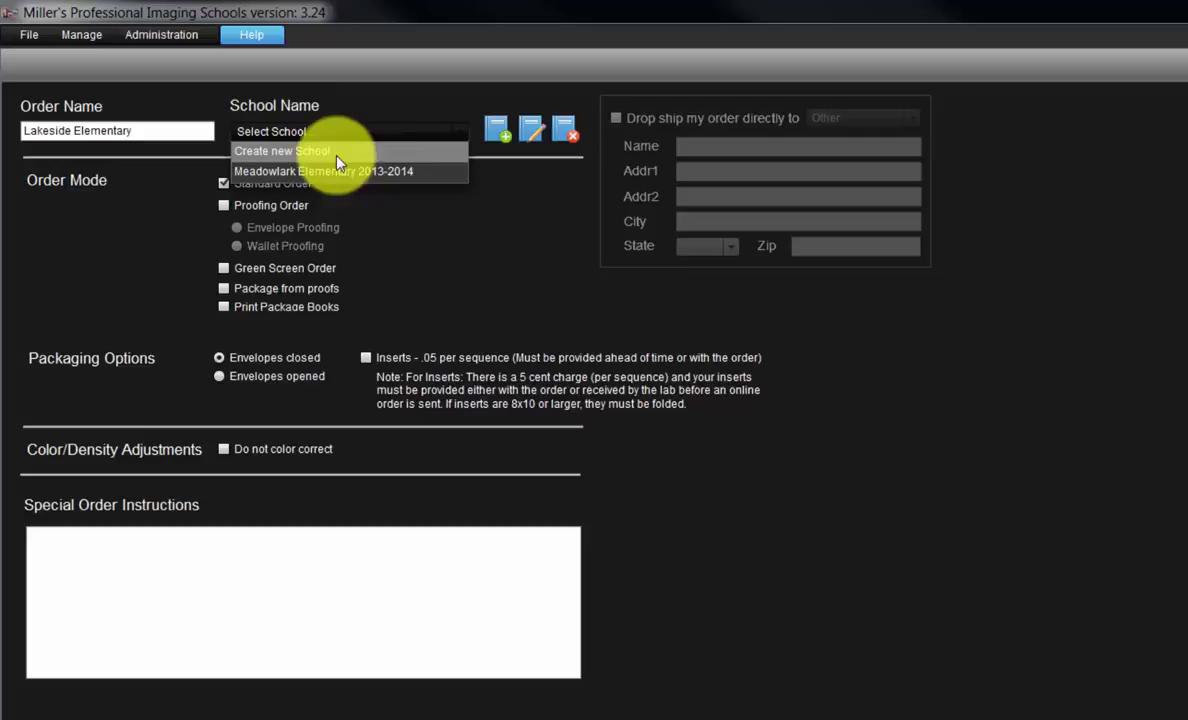
{"action": "left_click", "coordinate": [398, 119]}
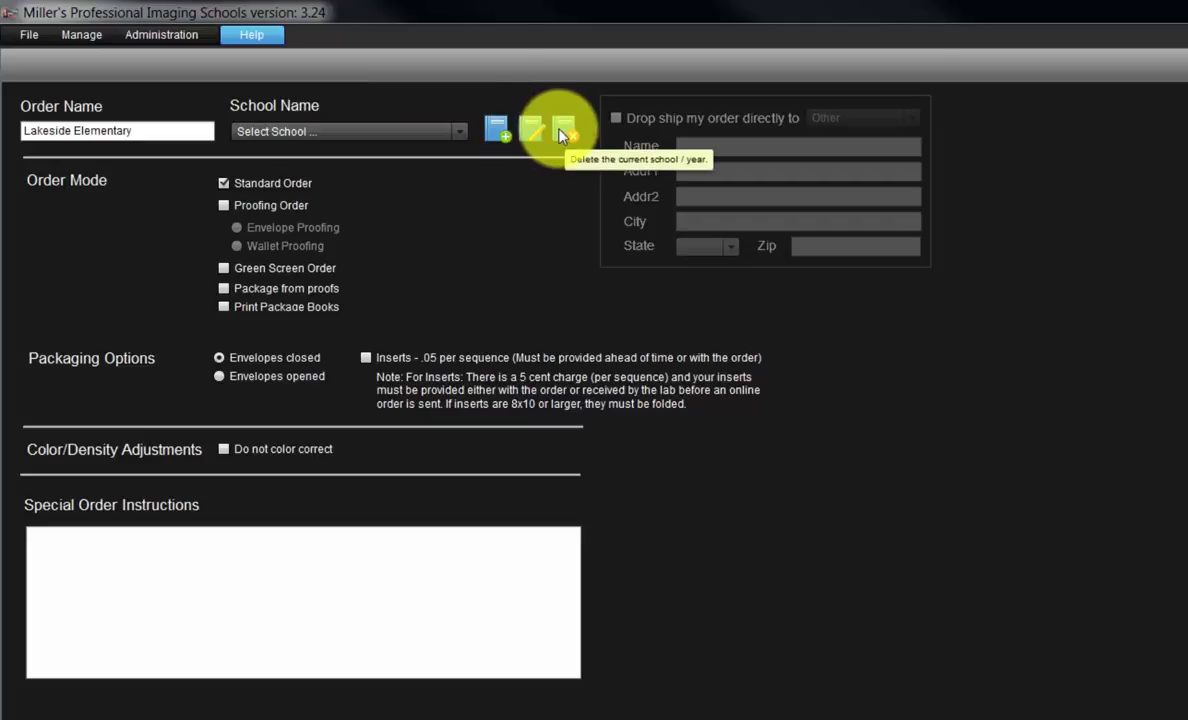
{"action": "left_click", "coordinate": [497, 128]}
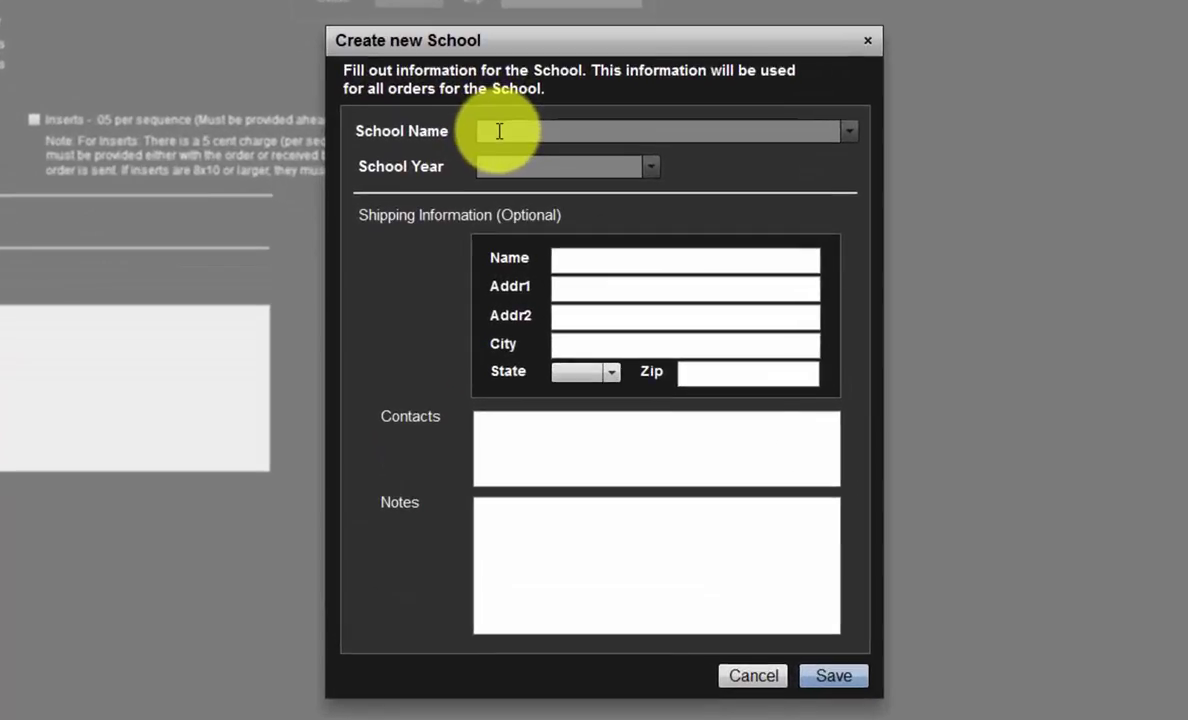
Enter 'Lakeside Elementary' as the new school's name with school year 20XX/20XX
{"action": "left_click", "coordinate": [499, 131]}
{"action": "type", "text": "Lakeside Elementary"}
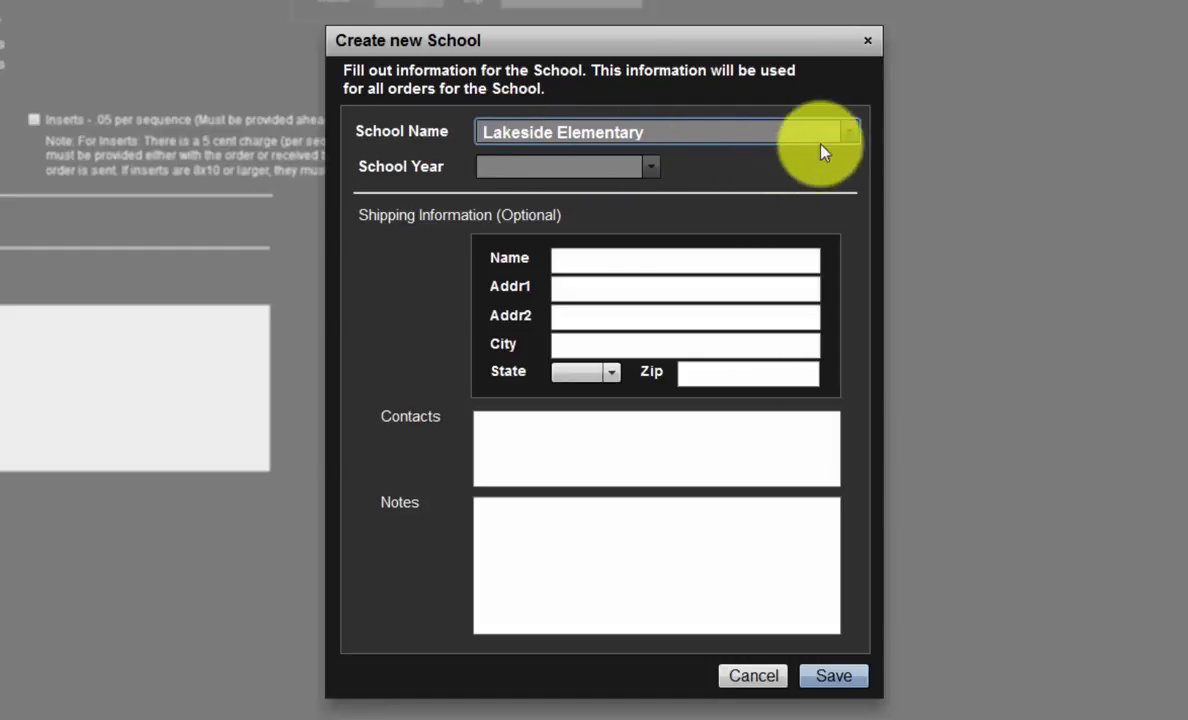
{"action": "left_click", "coordinate": [847, 135]}
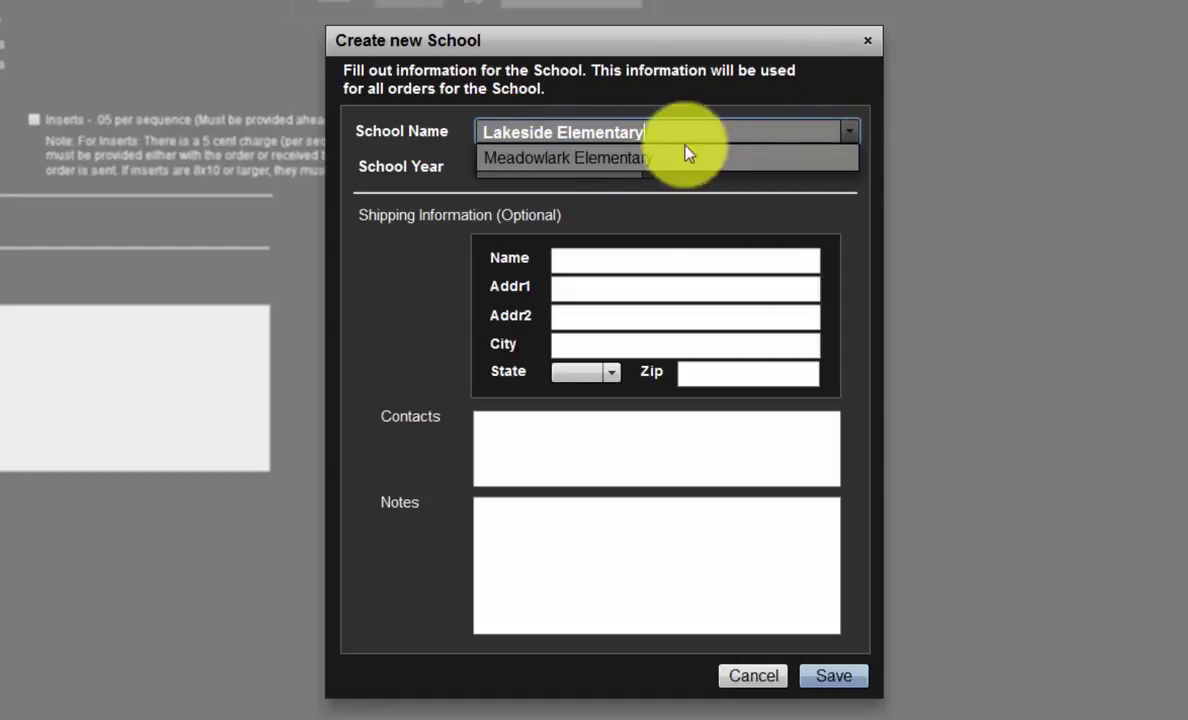
{"action": "left_click", "coordinate": [689, 101]}
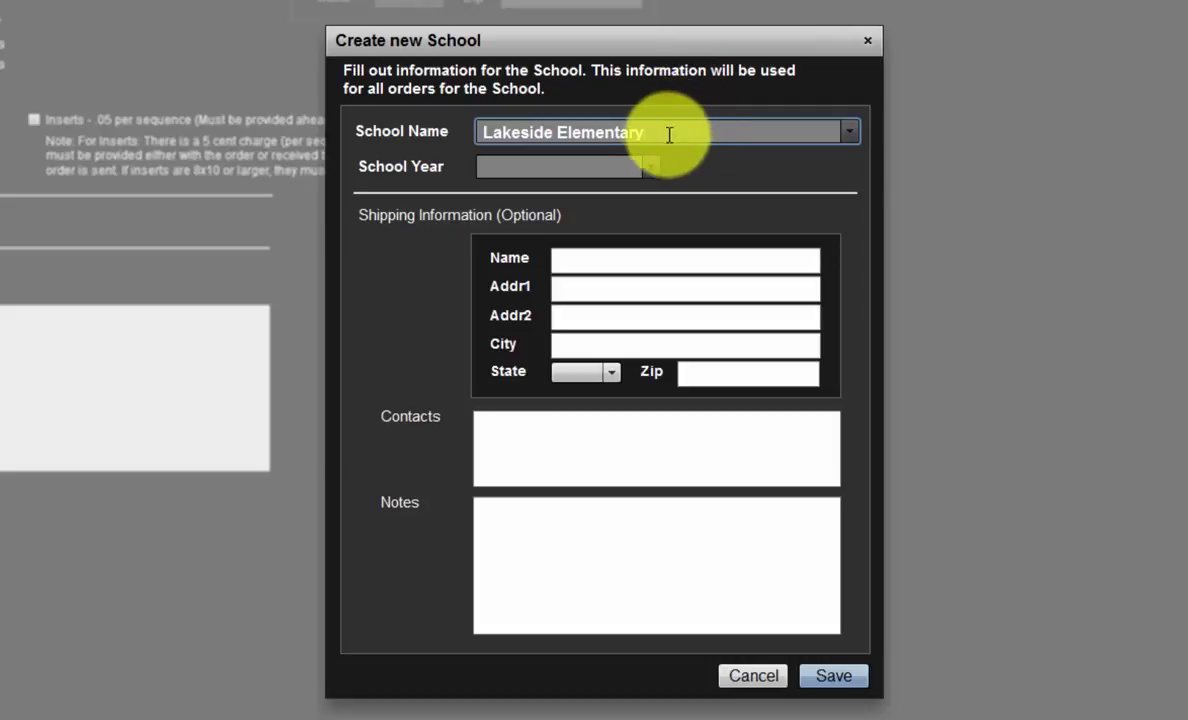
{"action": "left_click", "coordinate": [646, 166]}
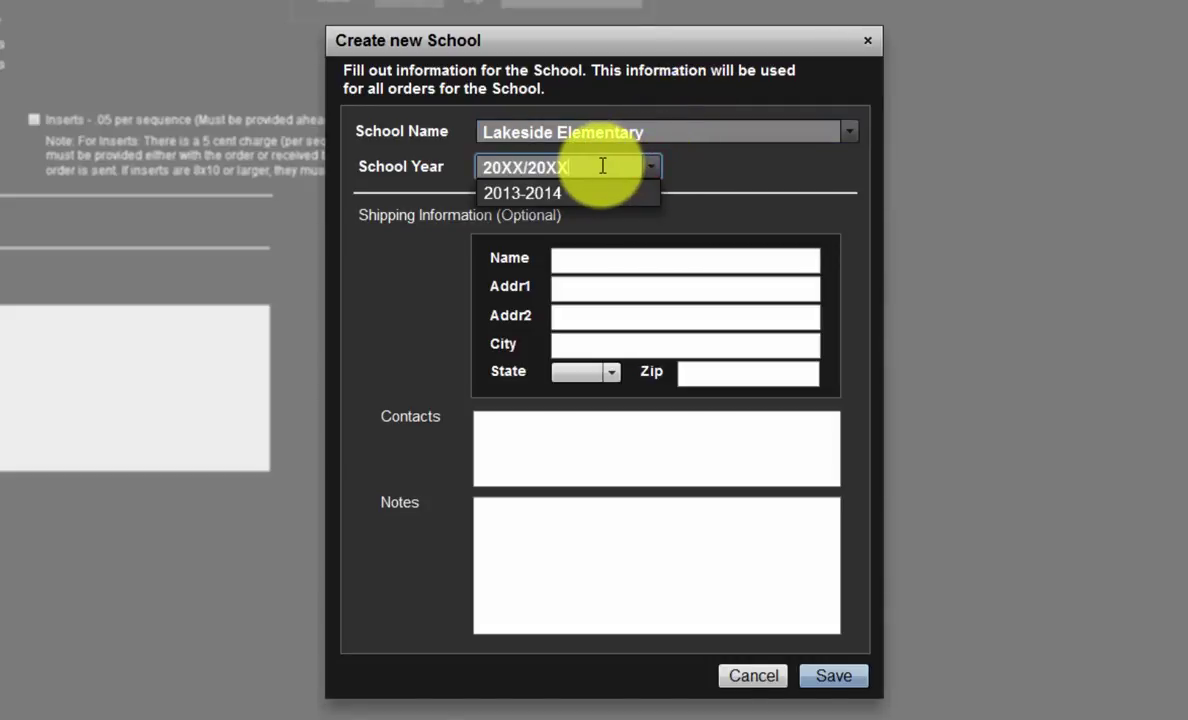
{"action": "left_click", "coordinate": [676, 167]}
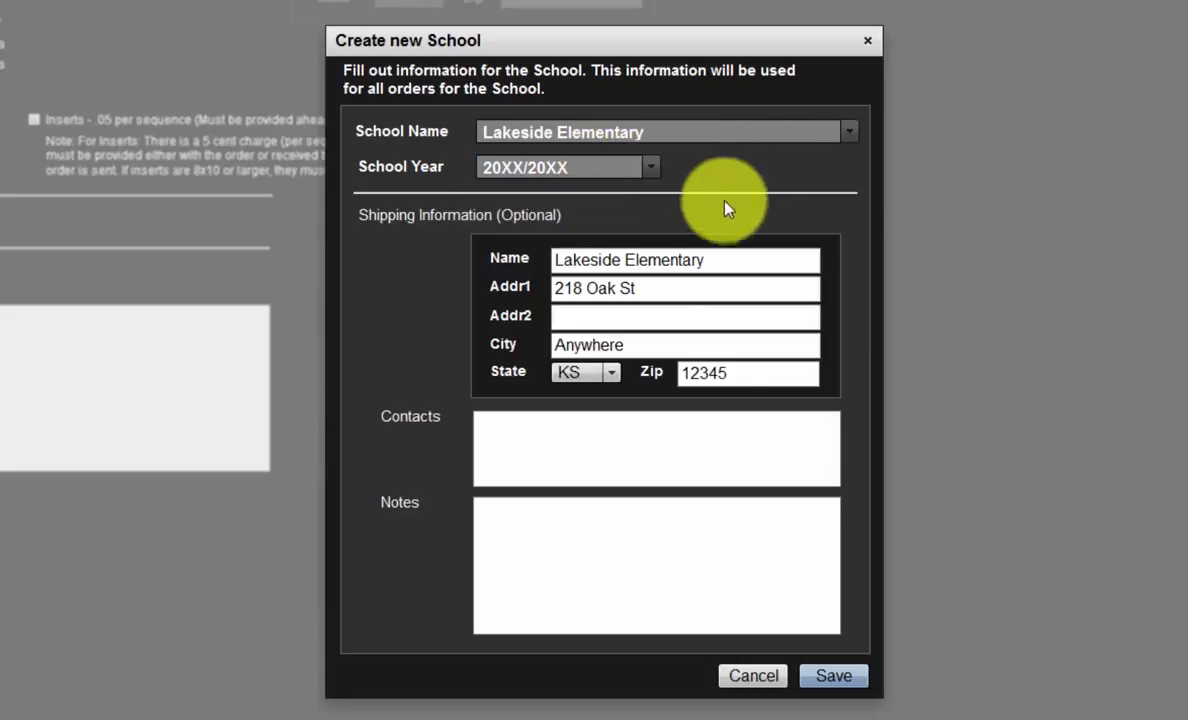
Add the school contact's name and phone number to the Contacts and Notes fields
{"action": "left_click", "coordinate": [710, 256]}
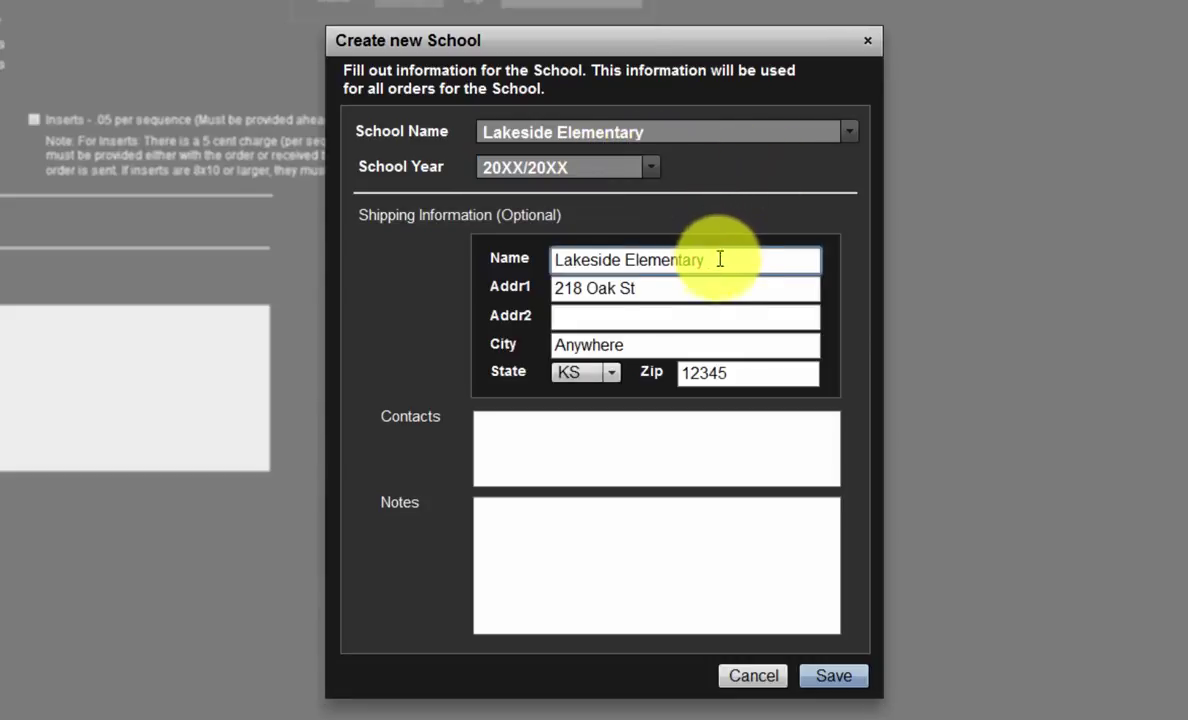
{"action": "left_click", "coordinate": [500, 420]}
{"action": "type", "text": "Mr John Smith (123) 456-7890"}
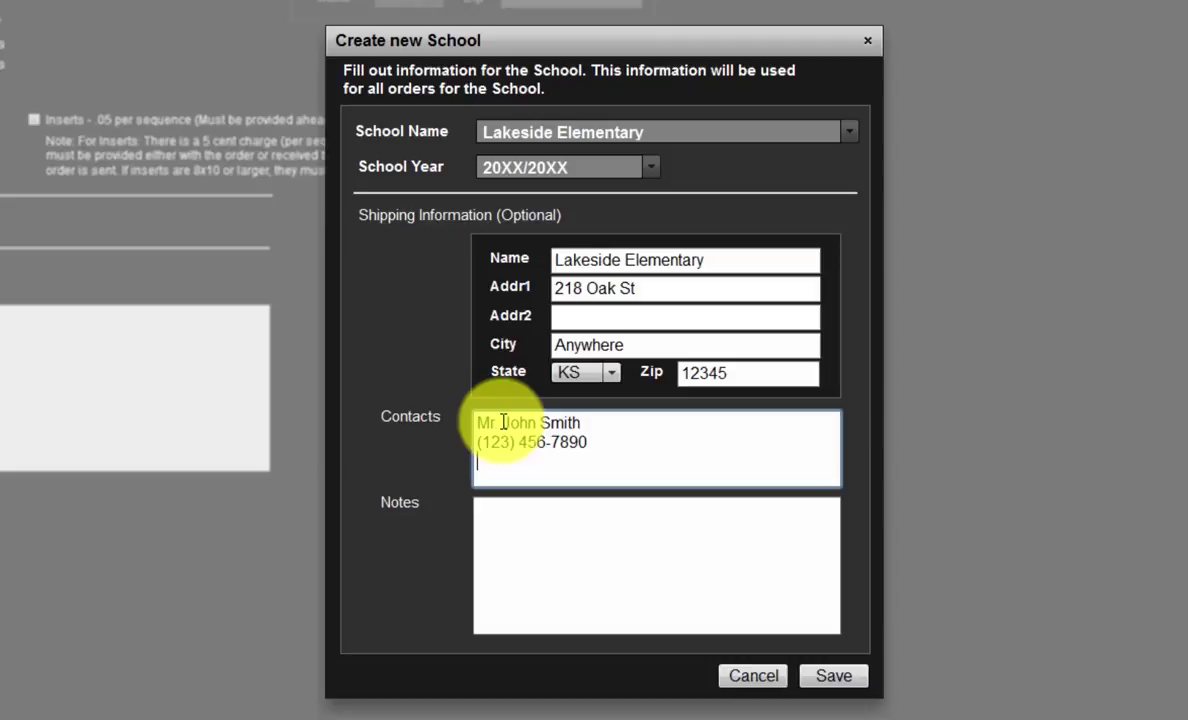
{"action": "left_click", "coordinate": [510, 520]}
{"action": "type", "text": "Mr. John Smith (123) 456-7890"}
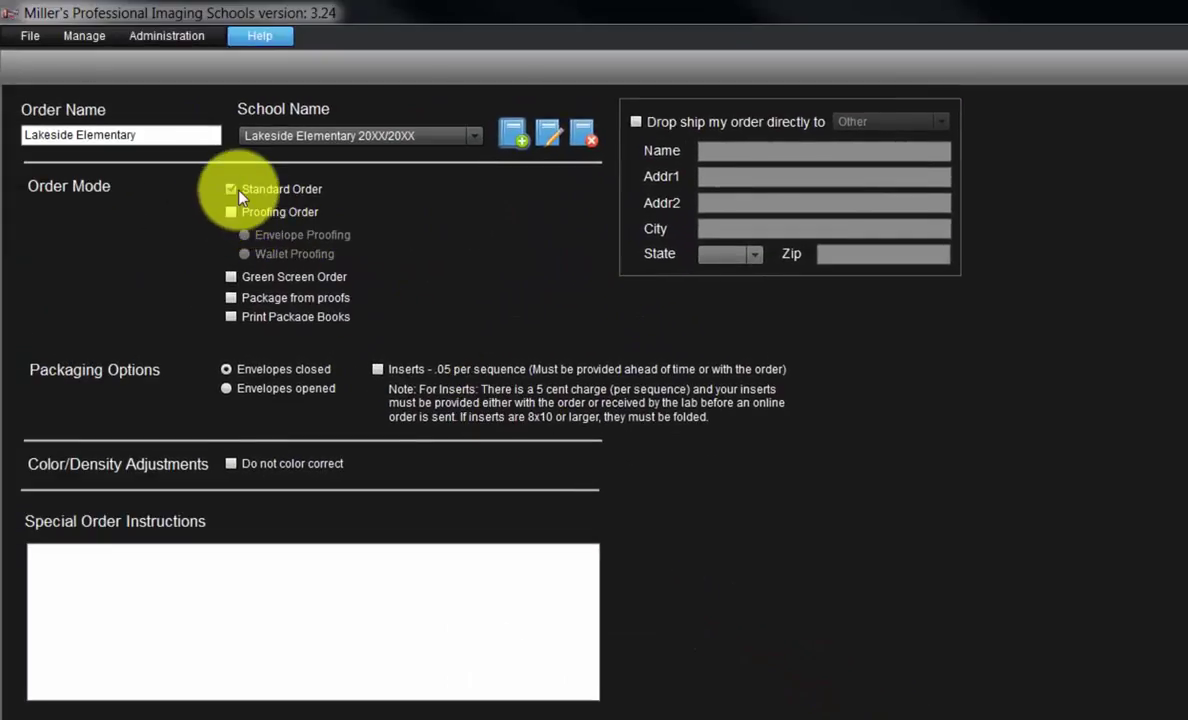
{"action": "left_click", "coordinate": [233, 190]}
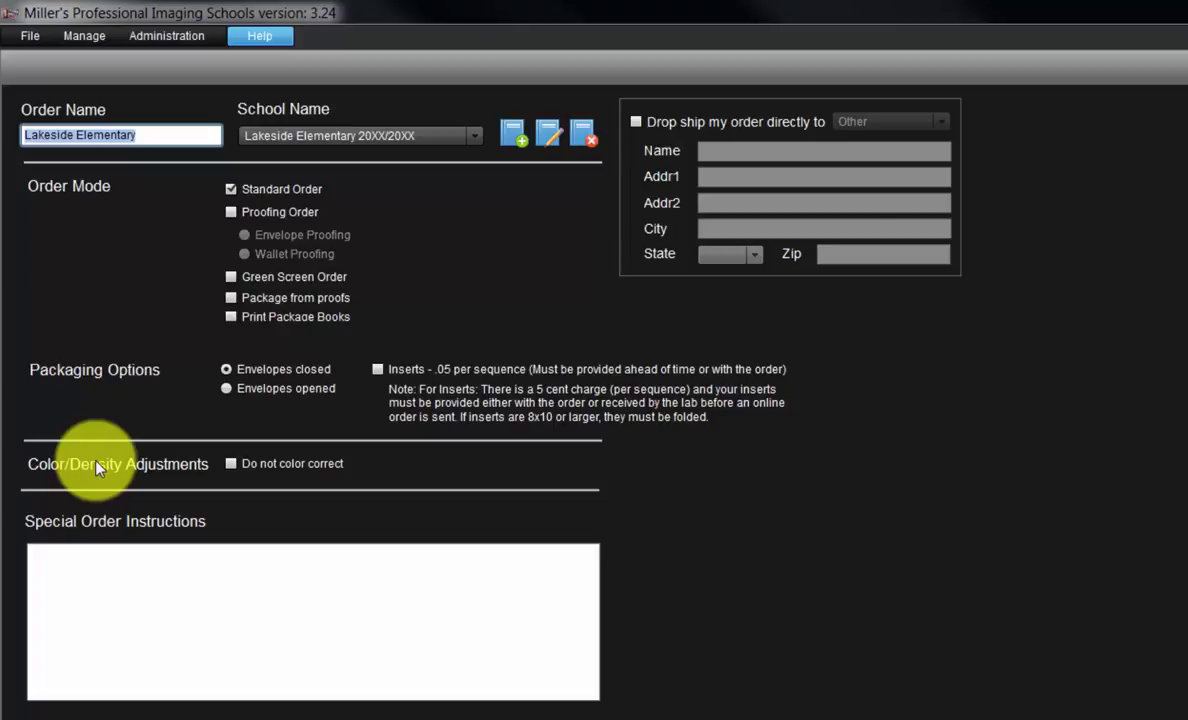
{"action": "left_click", "coordinate": [231, 463]}
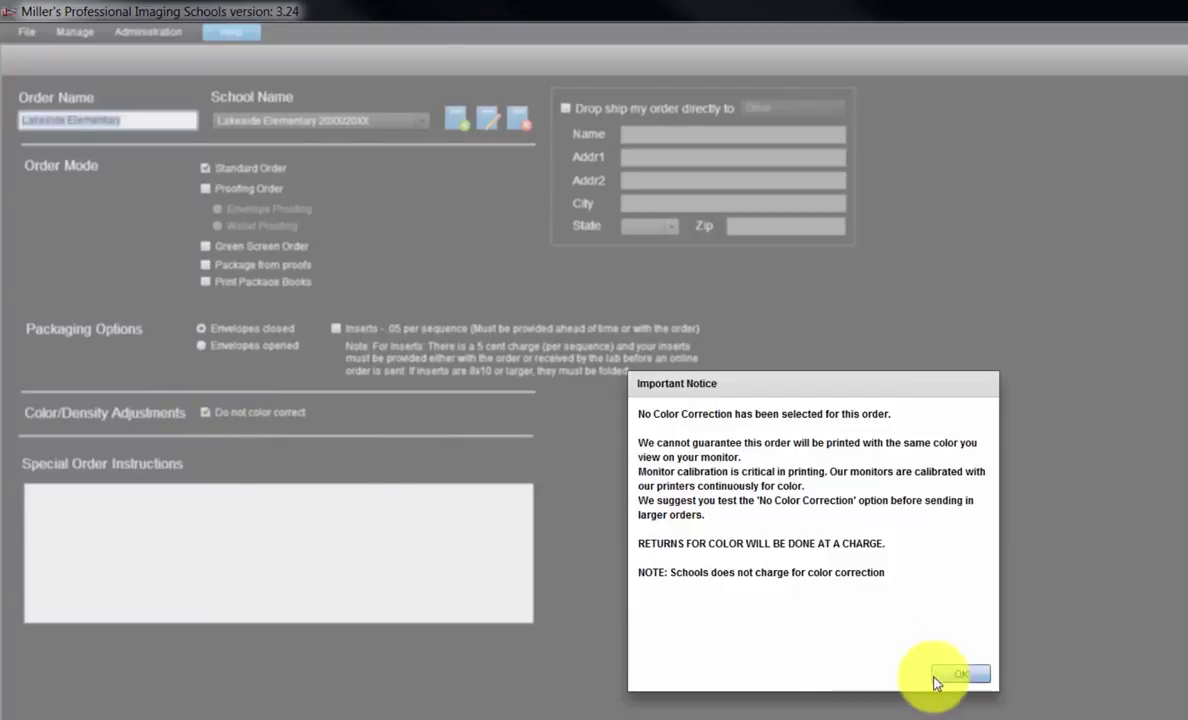
{"action": "left_click", "coordinate": [943, 679]}
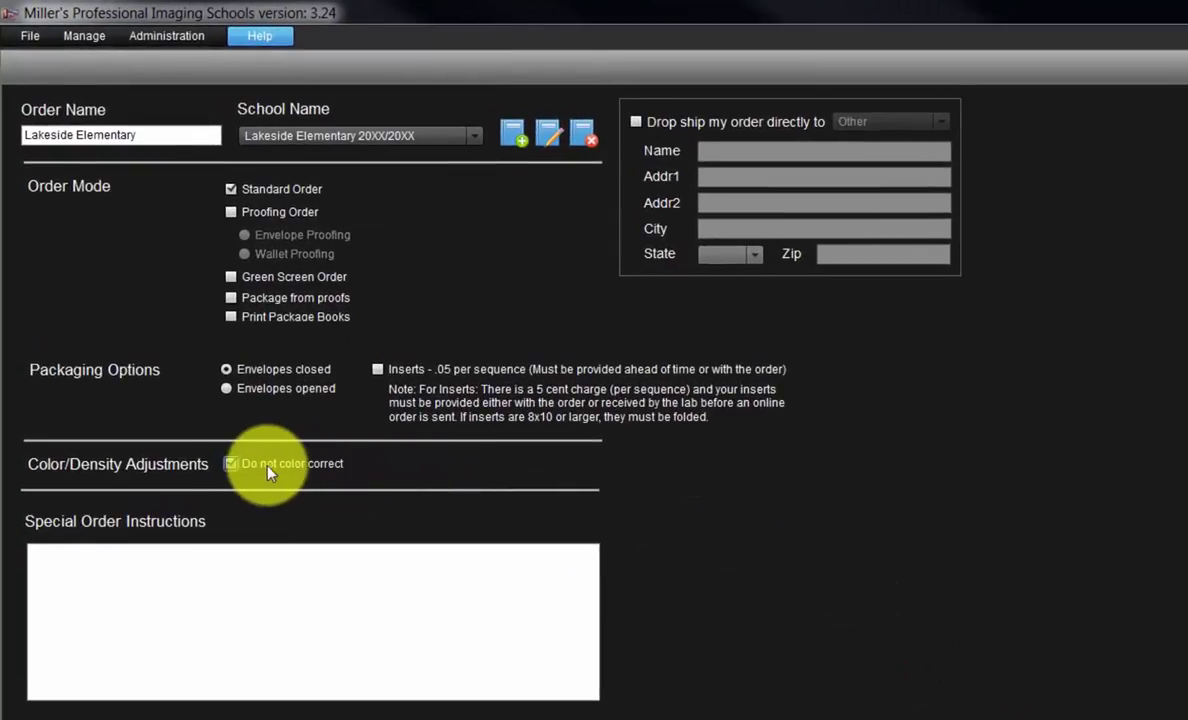
{"action": "left_click", "coordinate": [231, 463]}
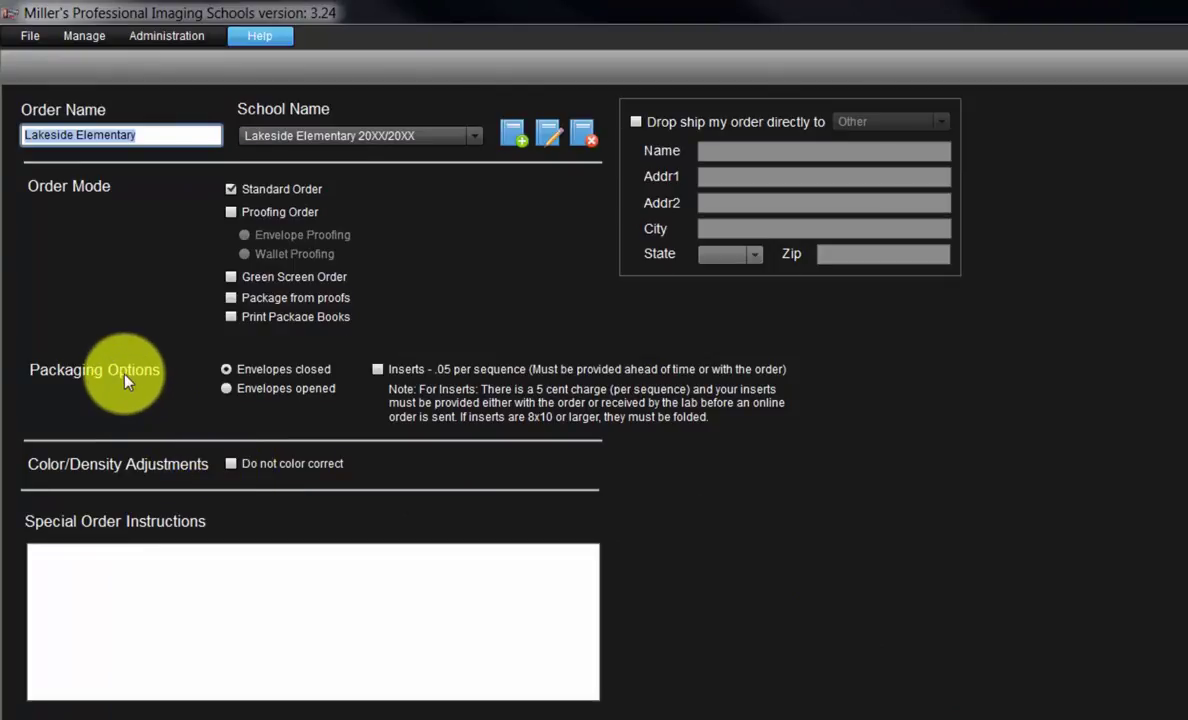
Enable inserts at .05 per sequence while keeping packaging set to Envelopes closed
{"action": "left_click", "coordinate": [227, 389]}
{"action": "left_click", "coordinate": [226, 369]}
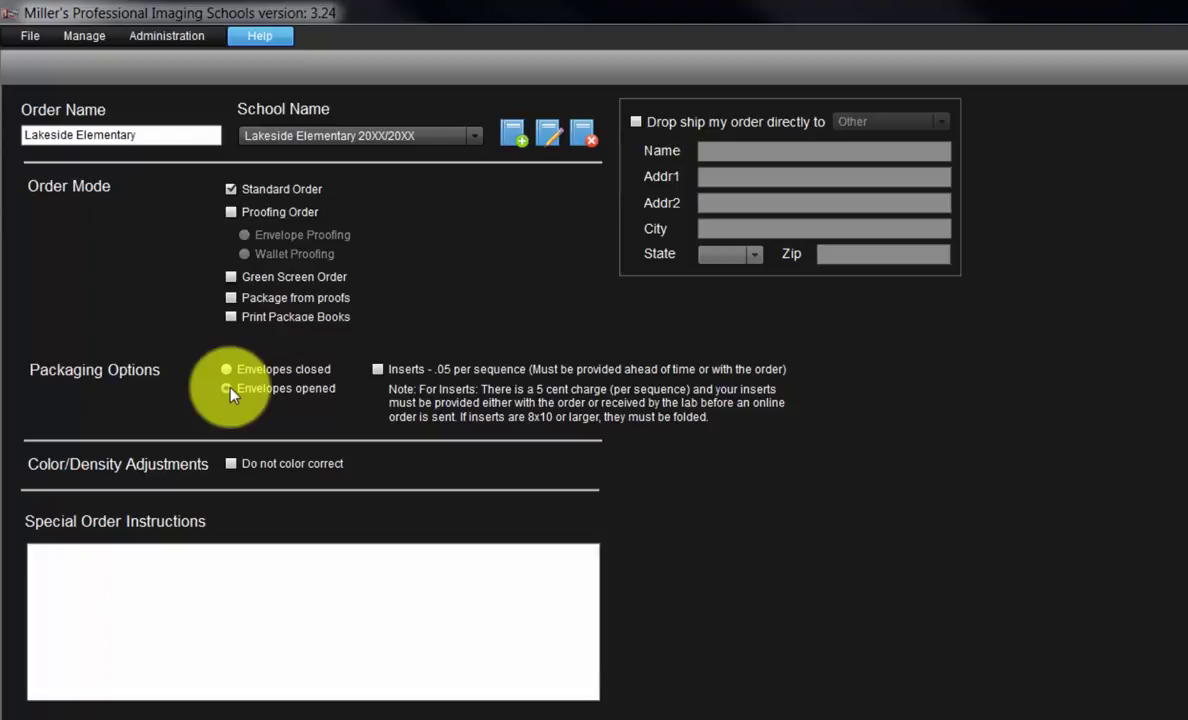
{"action": "left_click", "coordinate": [377, 370]}
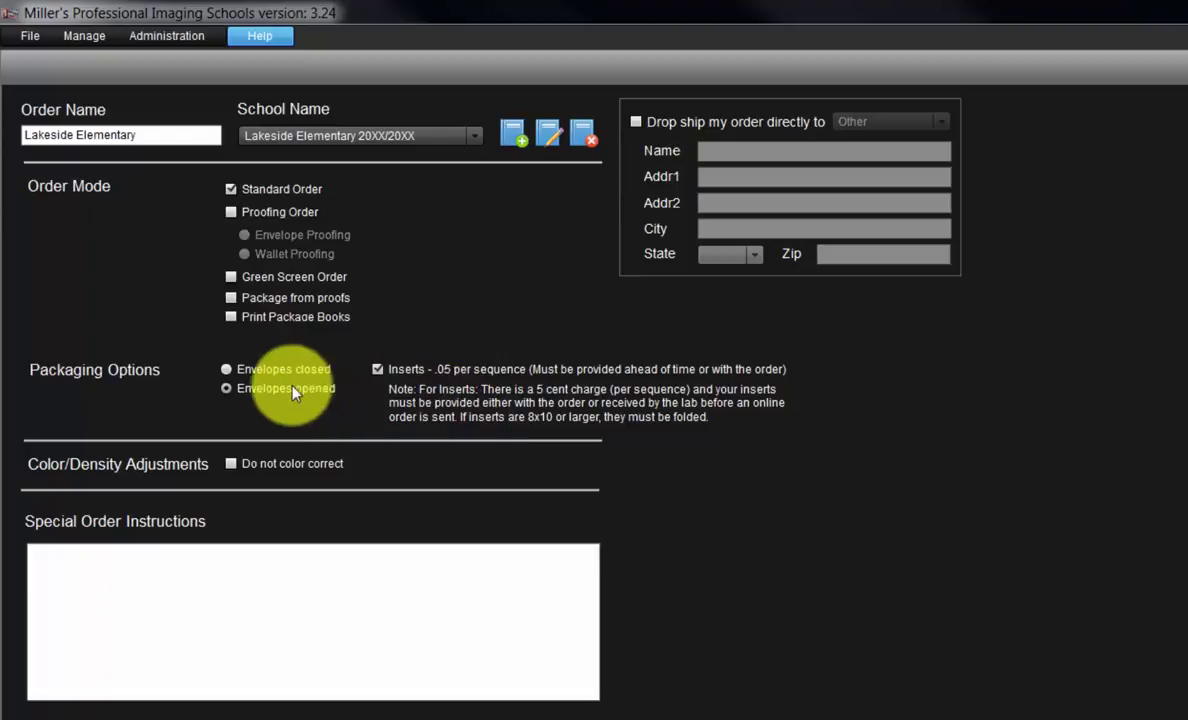
{"action": "left_click", "coordinate": [226, 370]}
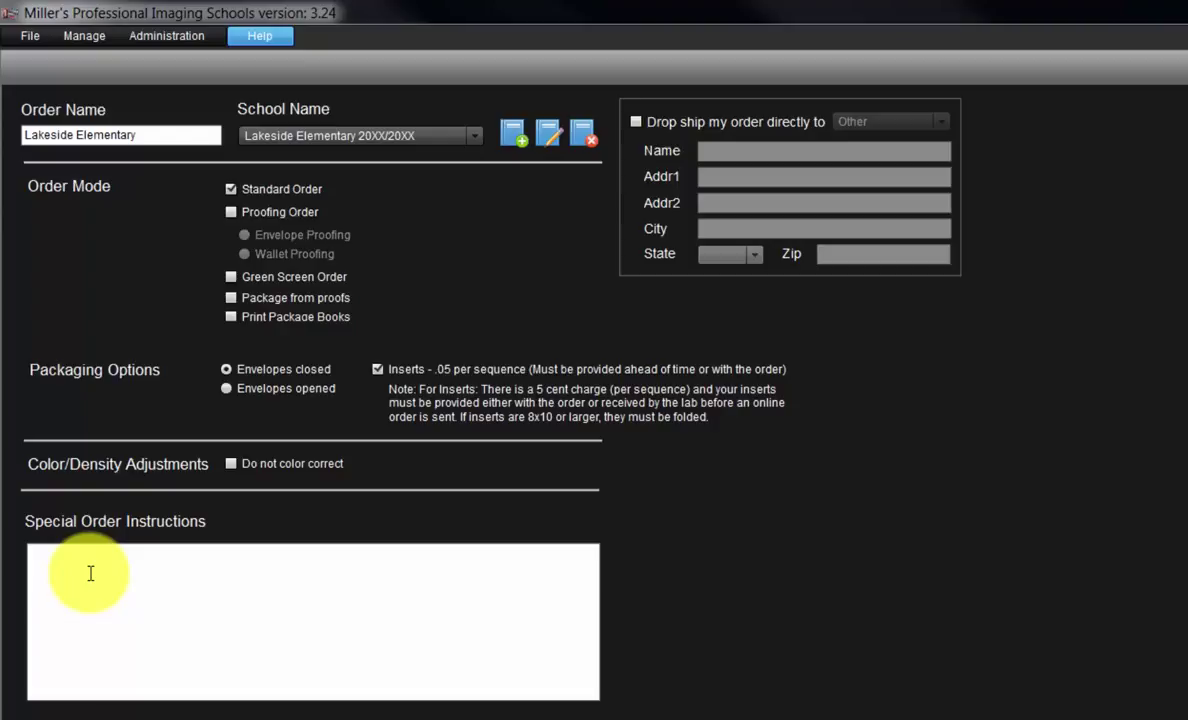
Drop-ship the order to the School address, then advance to the Configure step
{"action": "left_click", "coordinate": [636, 122]}
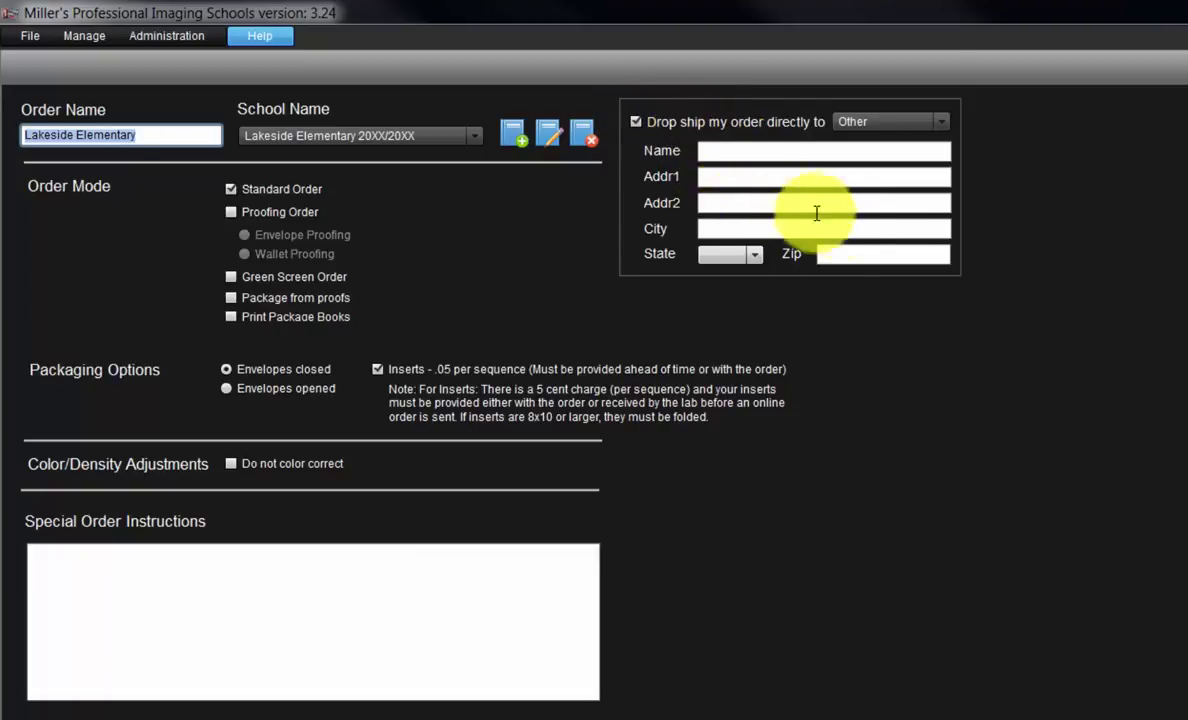
{"action": "left_click", "coordinate": [937, 123]}
{"action": "left_click", "coordinate": [870, 163]}
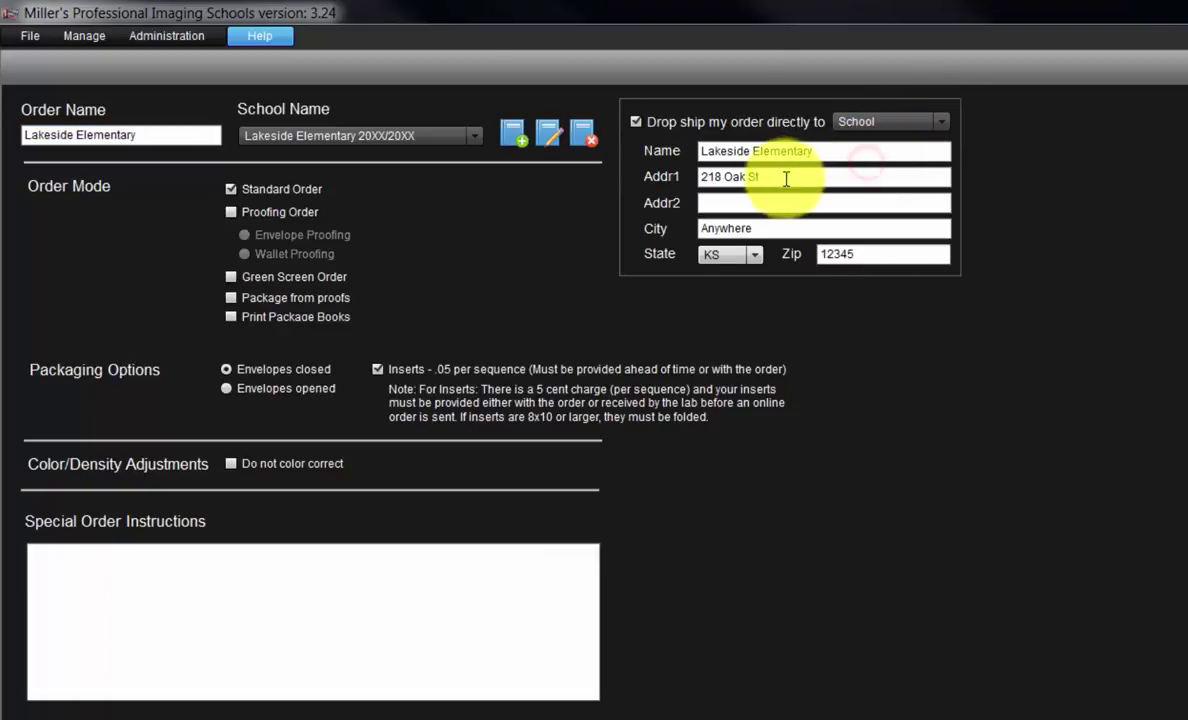
{"action": "left_click_drag", "start_coordinate": [777, 178], "coordinate": [691, 179]}
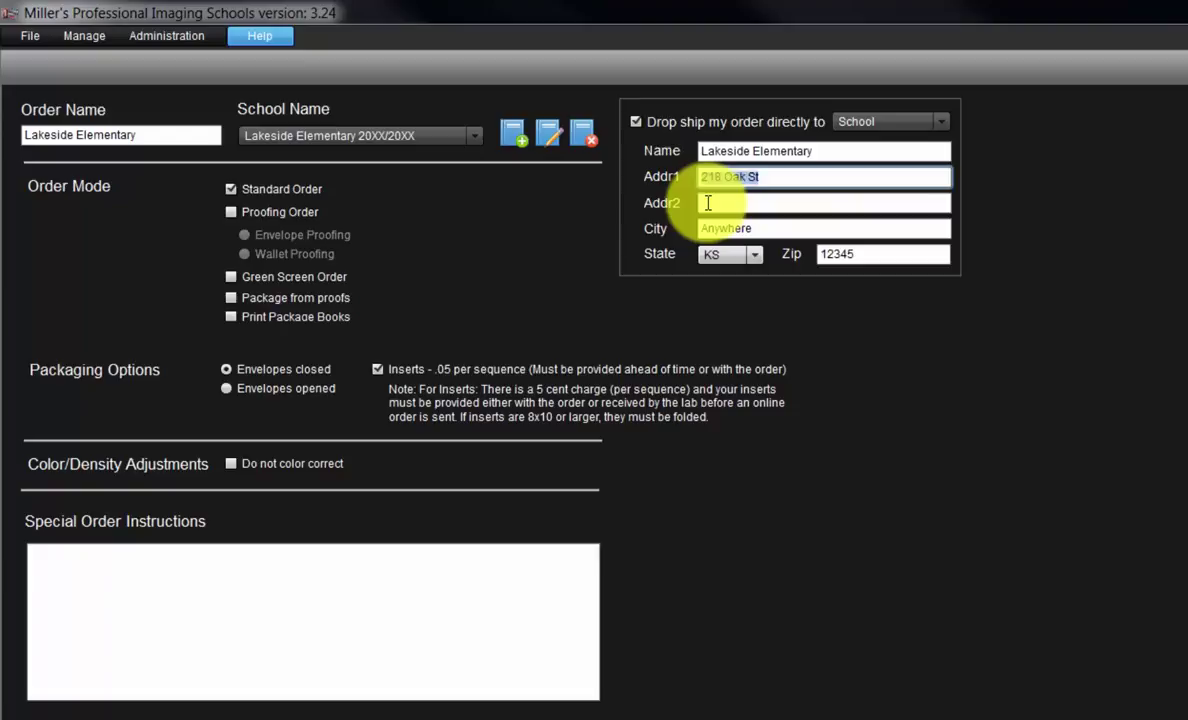
{"action": "left_click", "coordinate": [708, 203]}
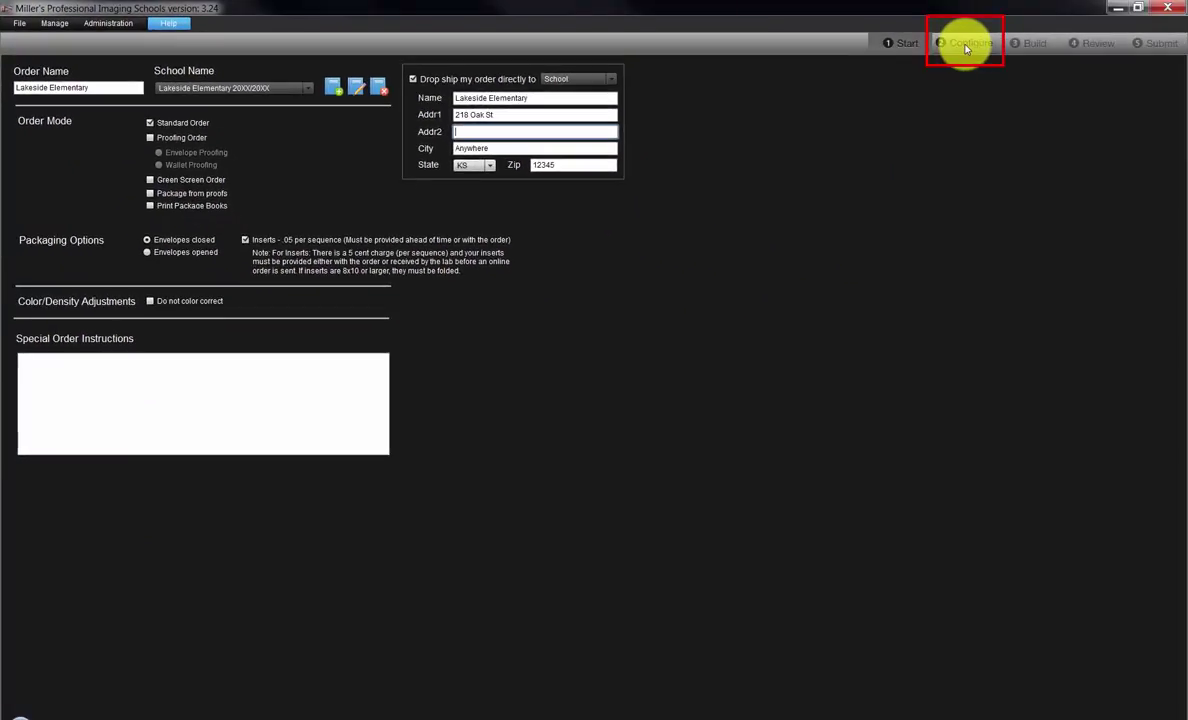
{"action": "left_click", "coordinate": [966, 48]}
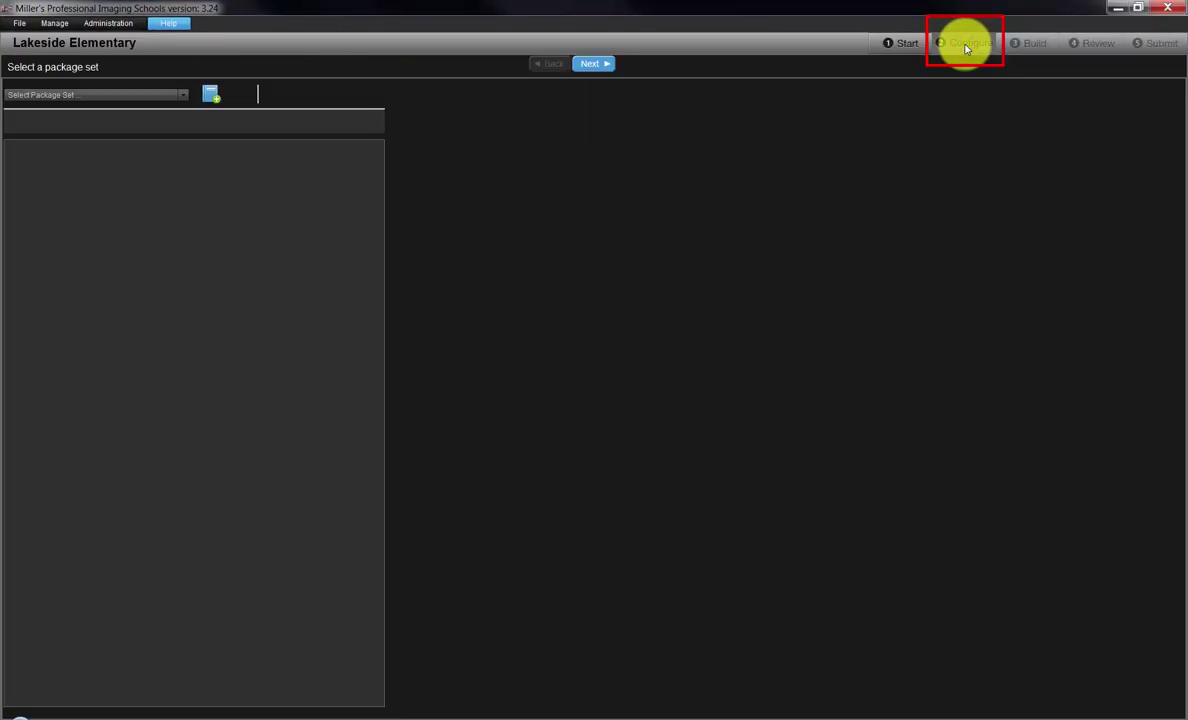